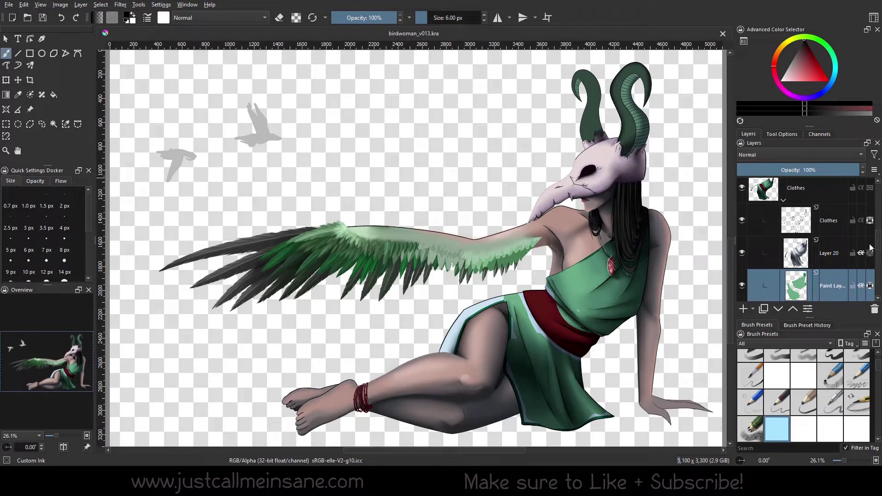
- Quick Ungroup the Clothes group, then select several of its freed layers together
scroll(879, 243, up, 1)
click(809, 189)
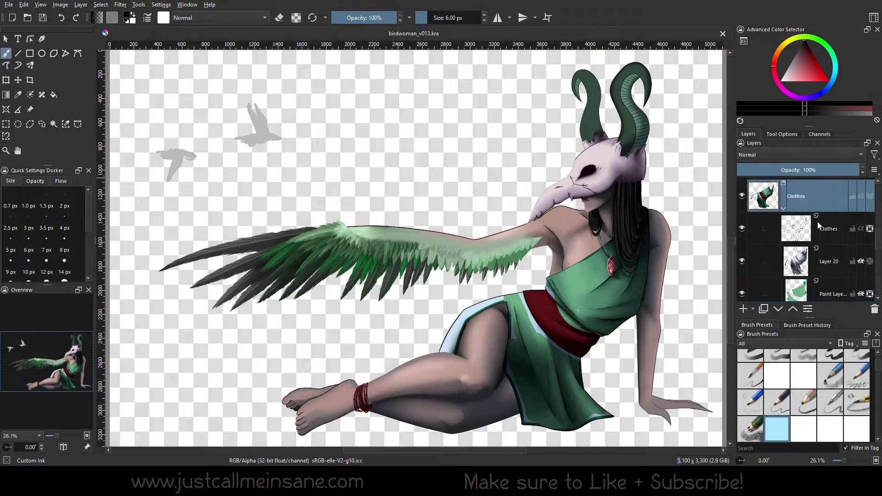
right_click(799, 201)
mouse_move(804, 334)
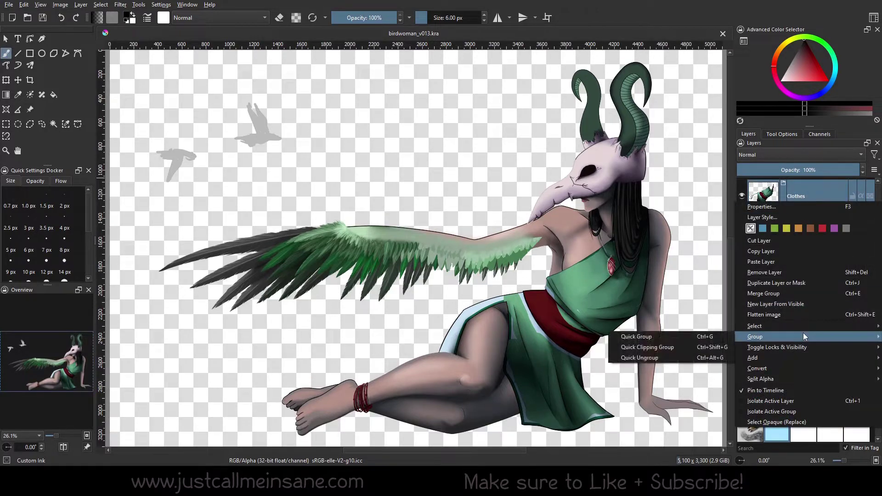
click(700, 360)
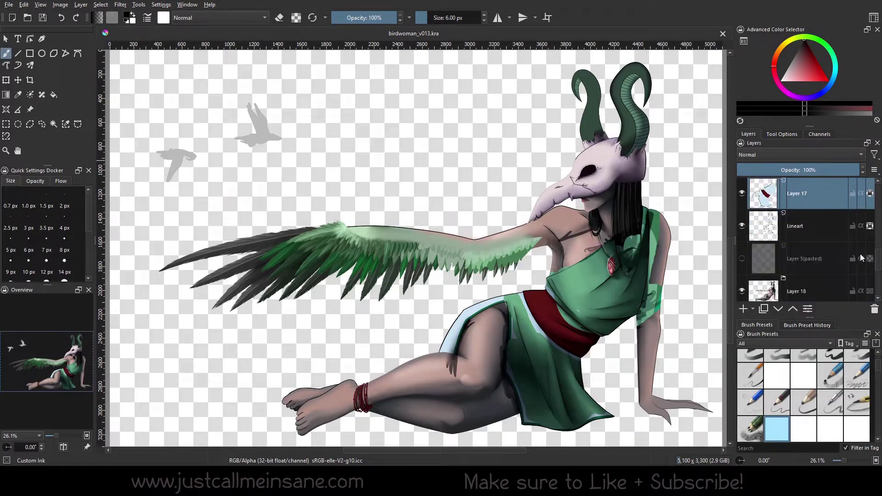
drag(816, 219, 830, 258)
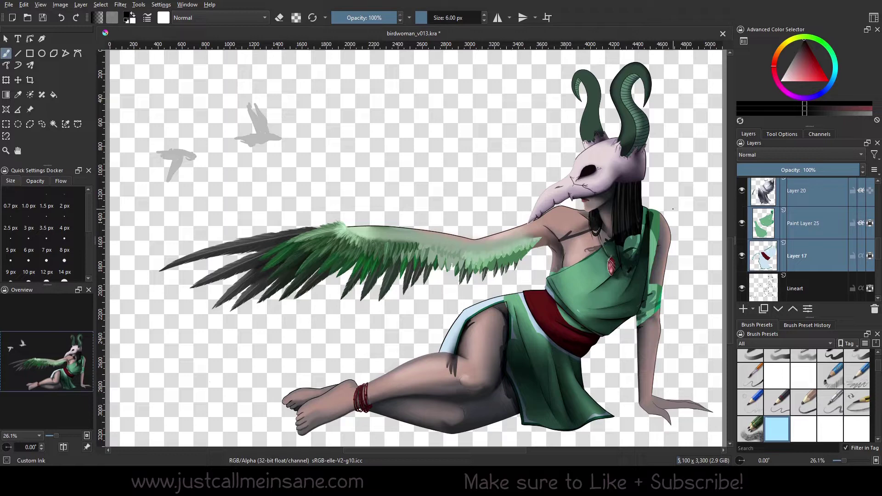
- Add Layer 17 to the selection and Quick Group Layer 20, Paint Layer 25 and Layer 17 with Ctrl+G
right_click(808, 232)
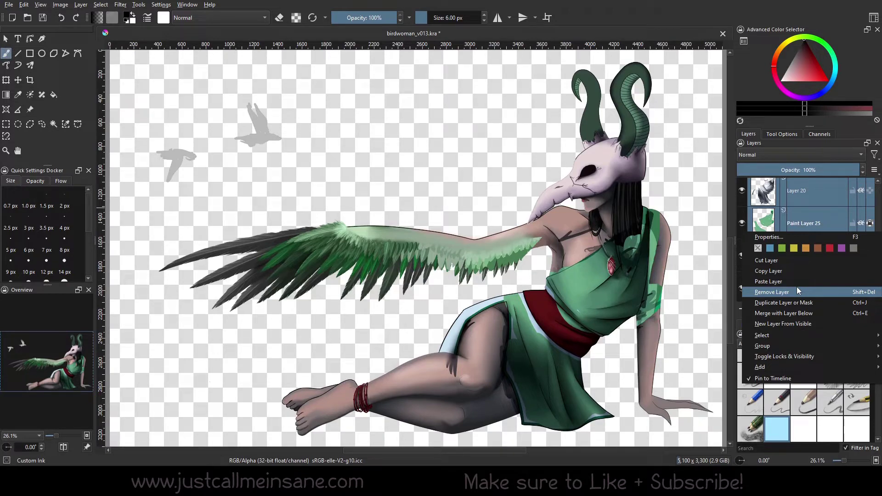
mouse_move(777, 337)
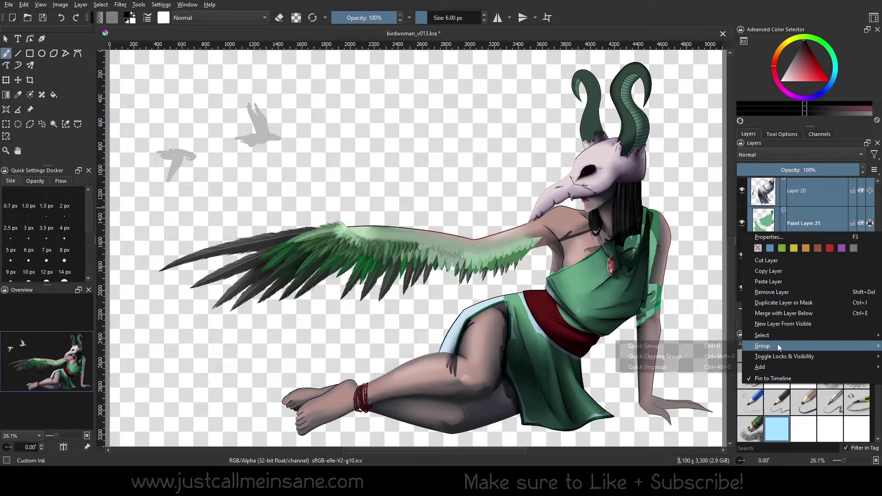
click(725, 351)
key(ctrl+g)
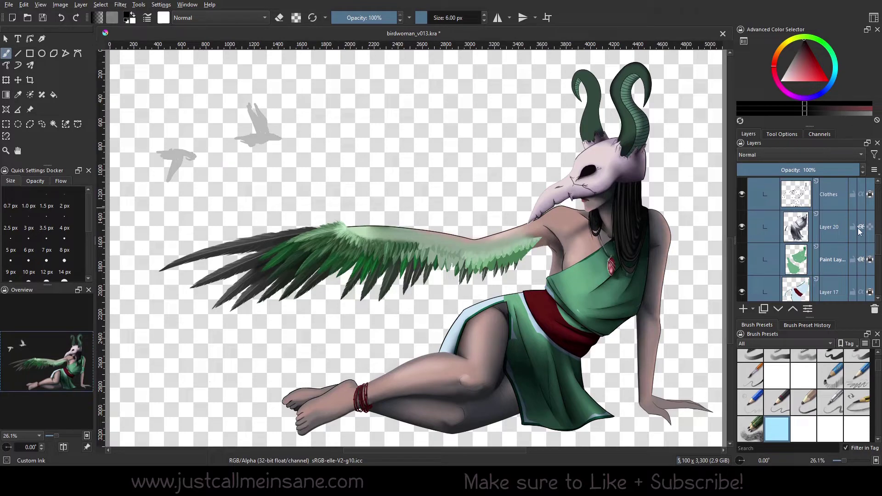
mouse_move(838, 264)
- Narrow the selection to Layer 20 and dismiss Paint Layer 24's layer options without grouping
click(828, 227)
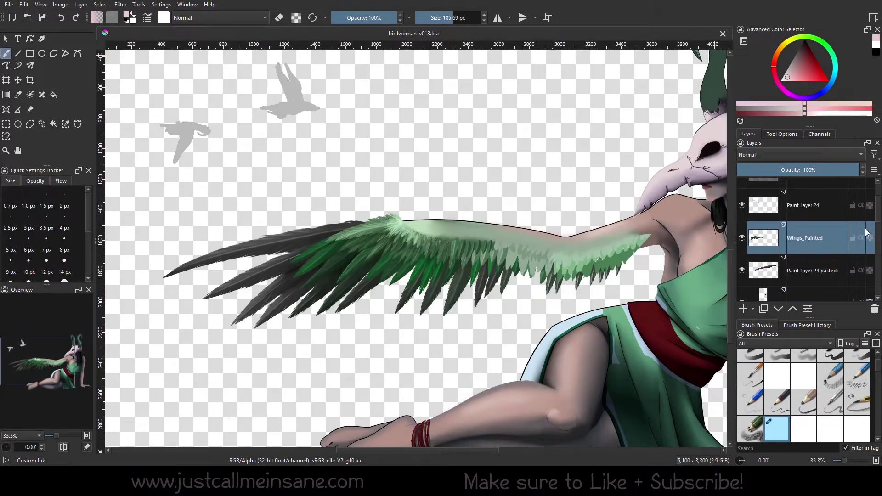
right_click(817, 209)
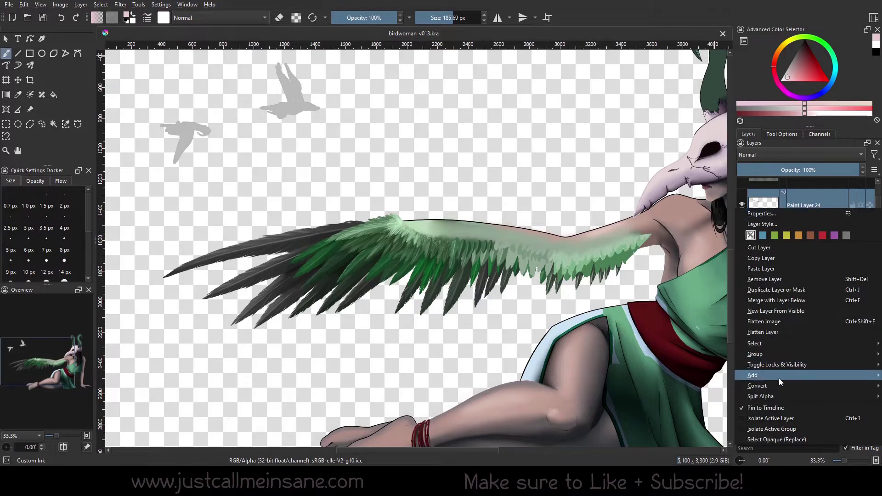
mouse_move(777, 357)
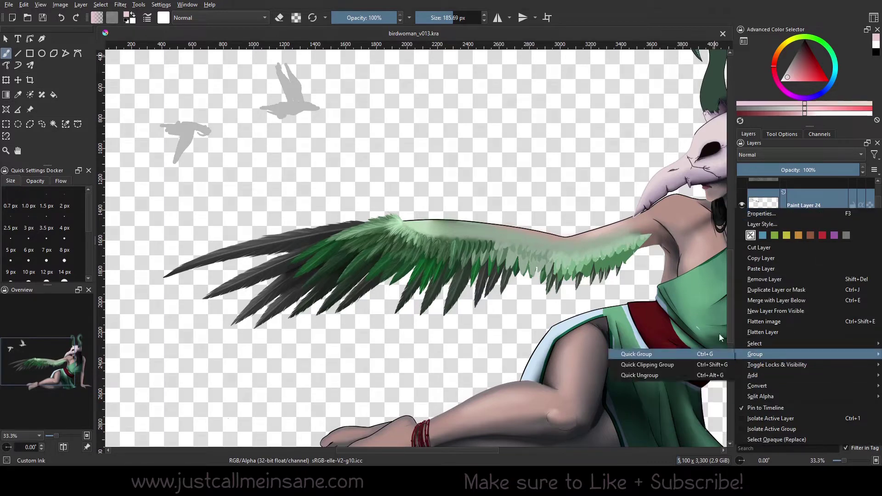
click(770, 189)
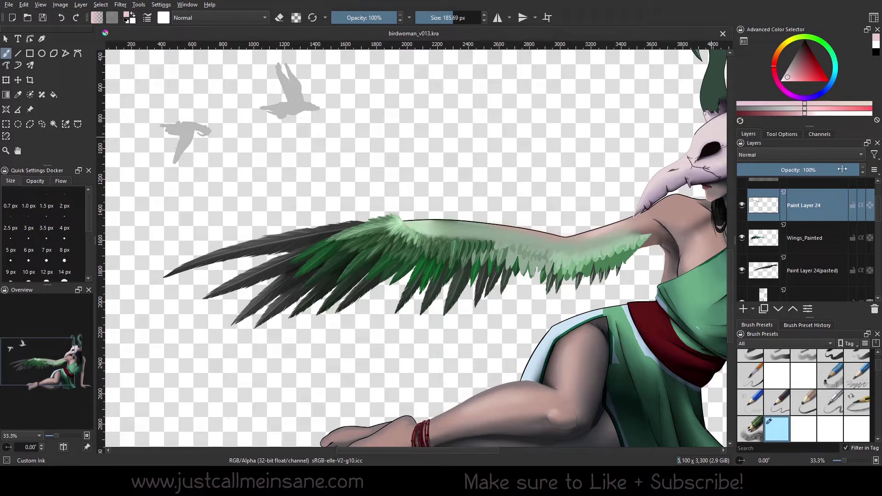
- Wrap Paint Layer 24, Wings_Painted and Paint Layer 24(pasted) in a Quick Clipping Group
click(818, 244)
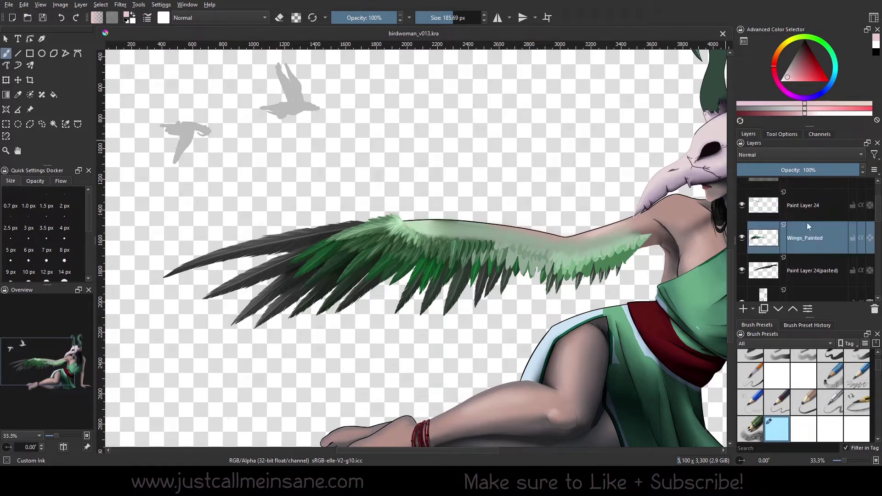
click(807, 219)
shift+click(815, 263)
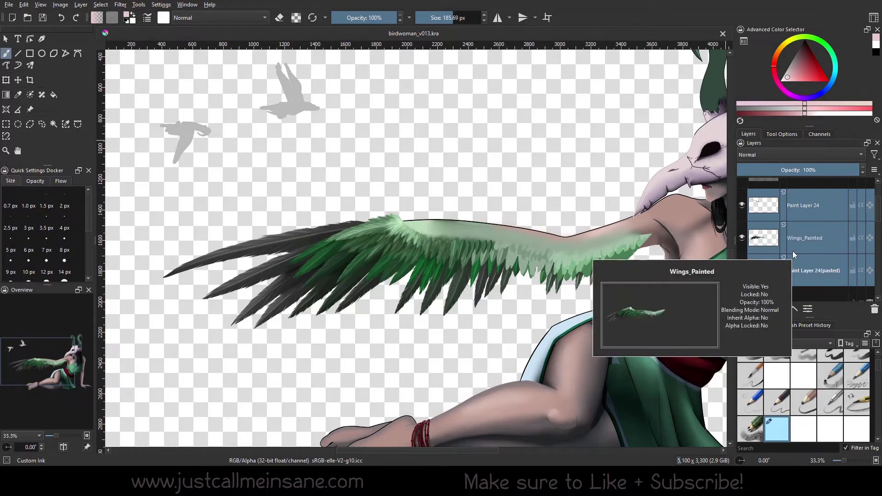
right_click(813, 245)
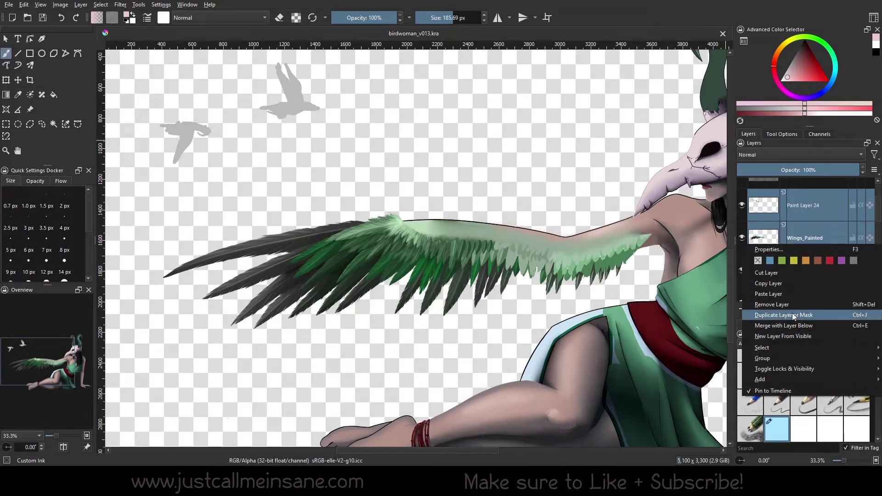
mouse_move(784, 350)
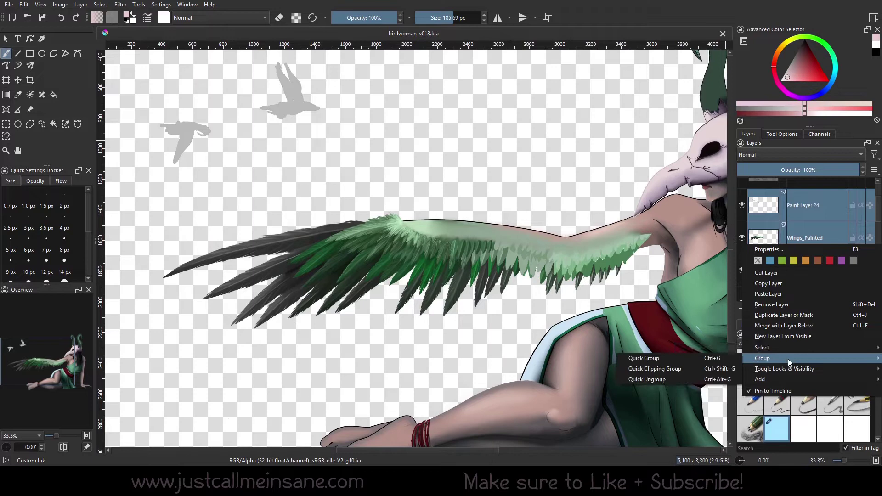
click(692, 370)
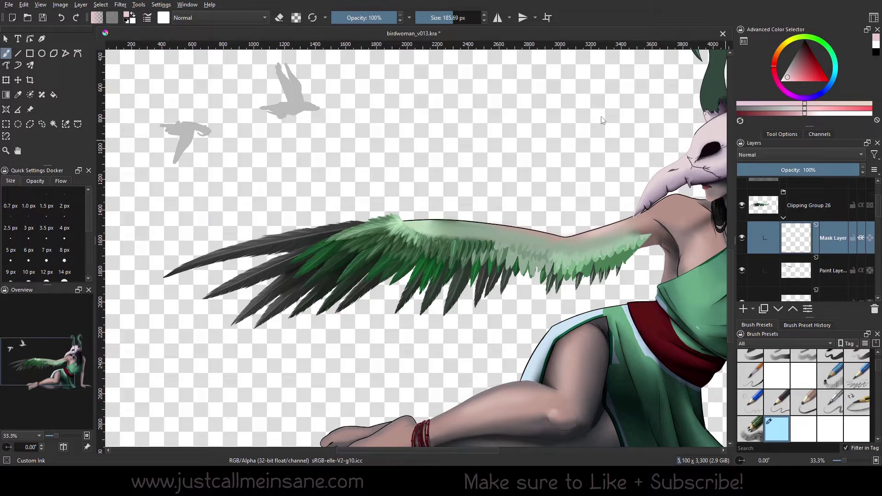
- Float the Layers docker over the left of the canvas and select Clipping Group 26
click(867, 142)
drag(239, 130, 214, 119)
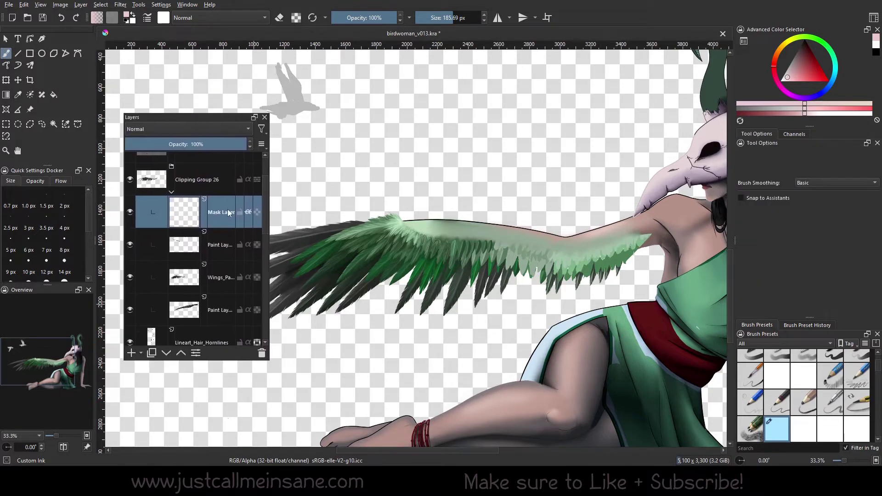
click(212, 257)
click(220, 225)
click(203, 184)
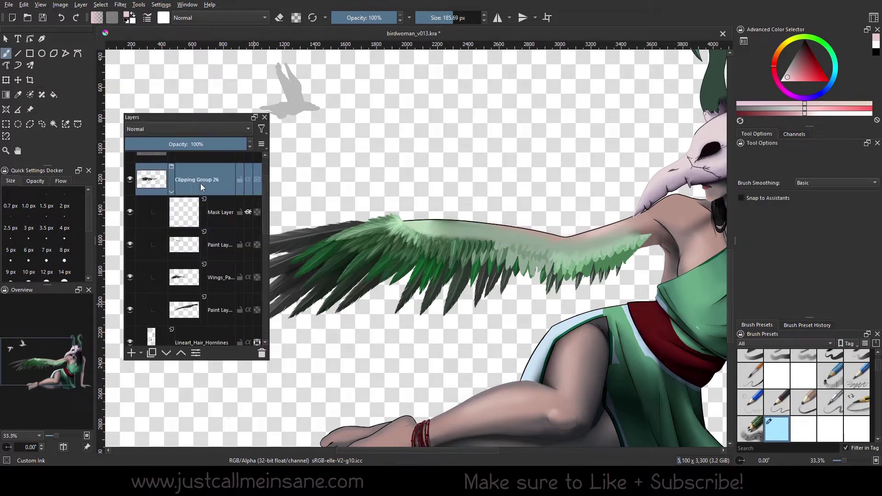
- Step through the group's paint layers, ending with the Mask Layer selected for painting
click(215, 255)
click(214, 281)
click(212, 300)
click(215, 285)
click(224, 250)
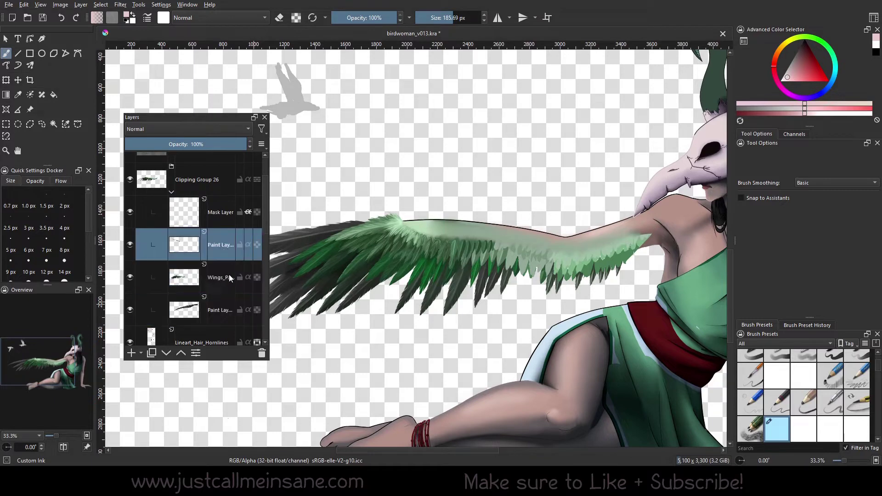
click(212, 215)
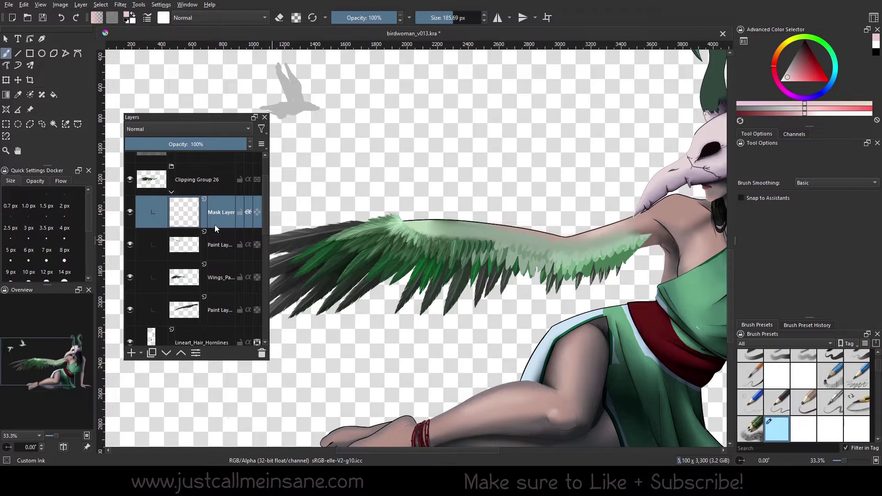
mouse_move(228, 221)
- Brush pink over the wing's feathers on Mask Layer, toggling its visibility to compare with the green wing
click(799, 77)
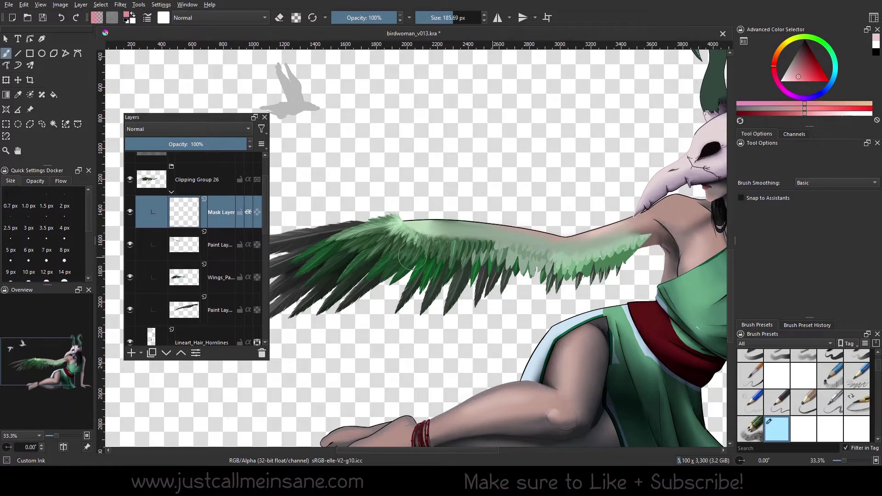
mouse_move(405, 258)
mouse_down()
mouse_move(516, 246)
mouse_move(521, 298)
mouse_move(378, 328)
mouse_move(458, 288)
mouse_move(422, 312)
mouse_move(615, 274)
mouse_move(460, 261)
mouse_move(457, 235)
mouse_move(360, 233)
mouse_move(356, 276)
mouse_move(397, 294)
mouse_move(353, 244)
mouse_move(282, 305)
mouse_move(346, 288)
mouse_move(410, 236)
mouse_move(321, 312)
mouse_move(294, 324)
mouse_move(327, 308)
mouse_up()
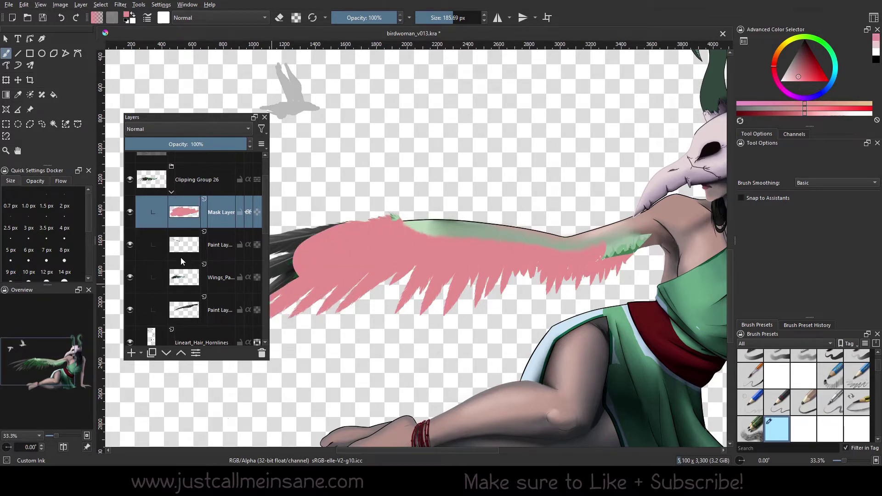
click(130, 211)
click(131, 211)
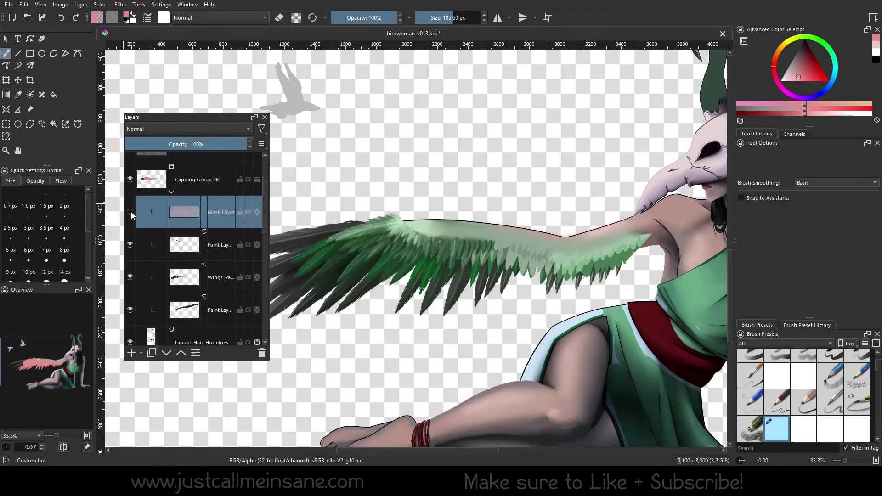
click(131, 211)
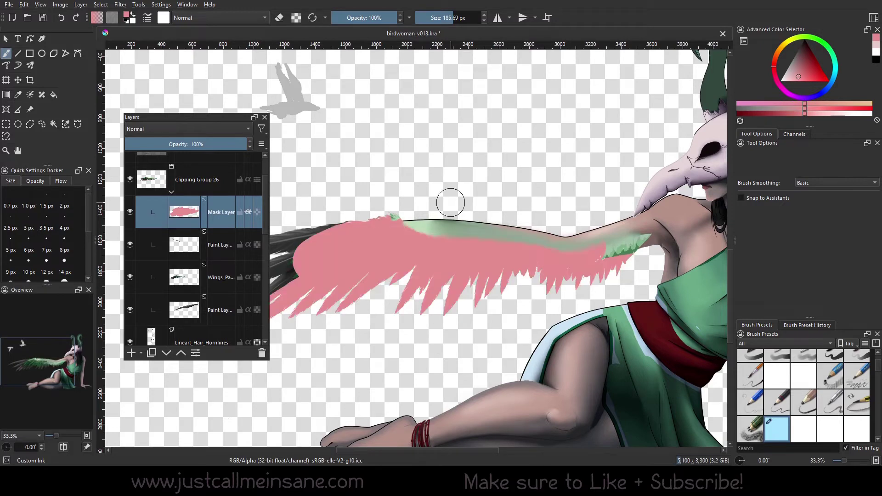
- Set the Mask Layer's blend mode to Multiply and move the Layers docker to the right side
click(185, 134)
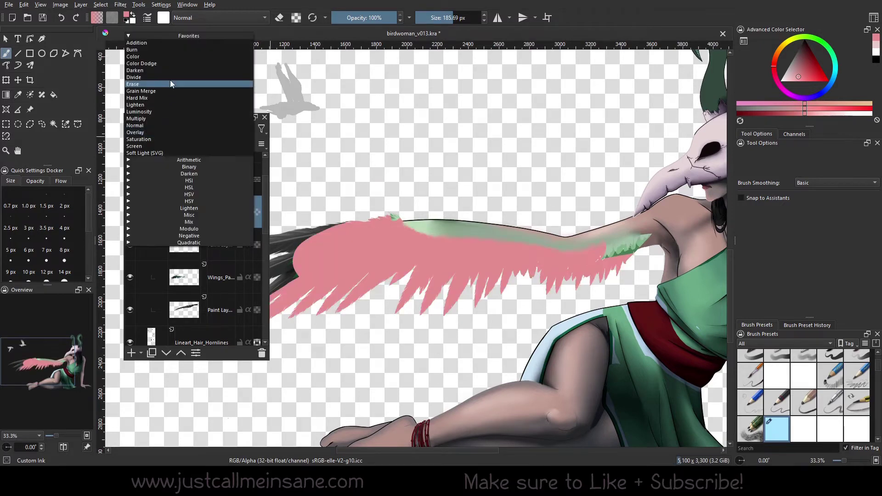
click(173, 120)
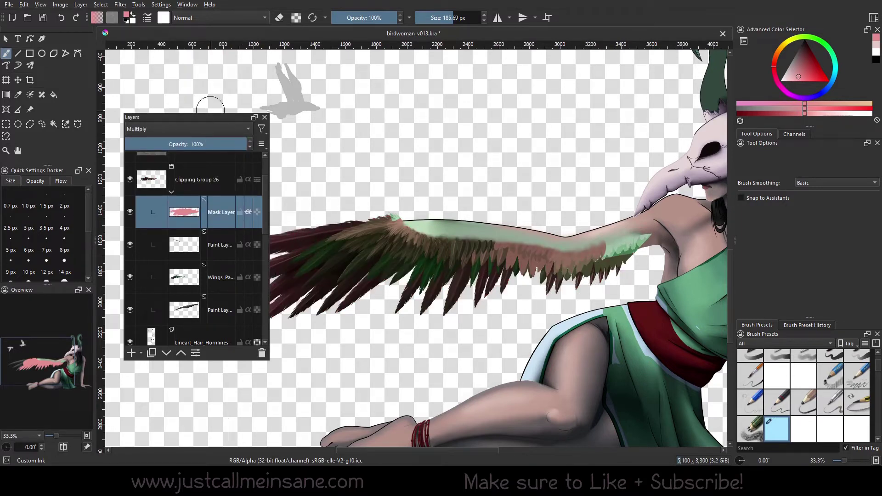
drag(222, 117, 715, 151)
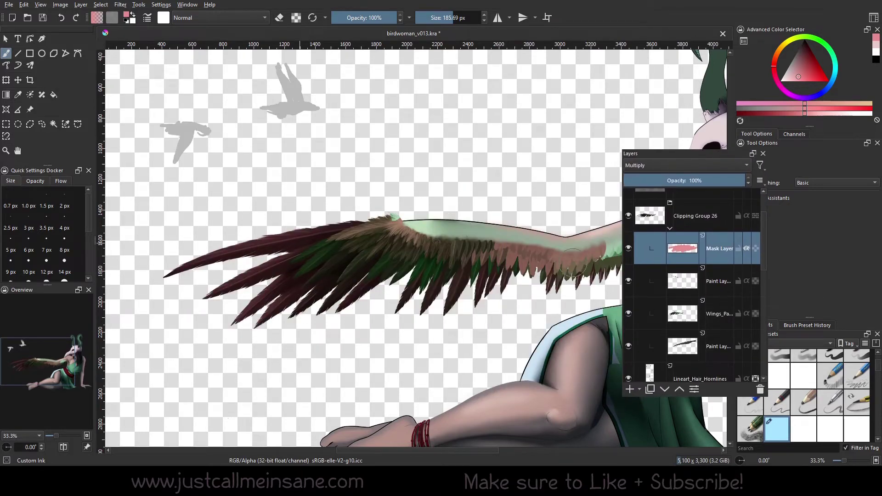
- Change the Mask Layer's blend mode from Multiply to Overlay
click(656, 167)
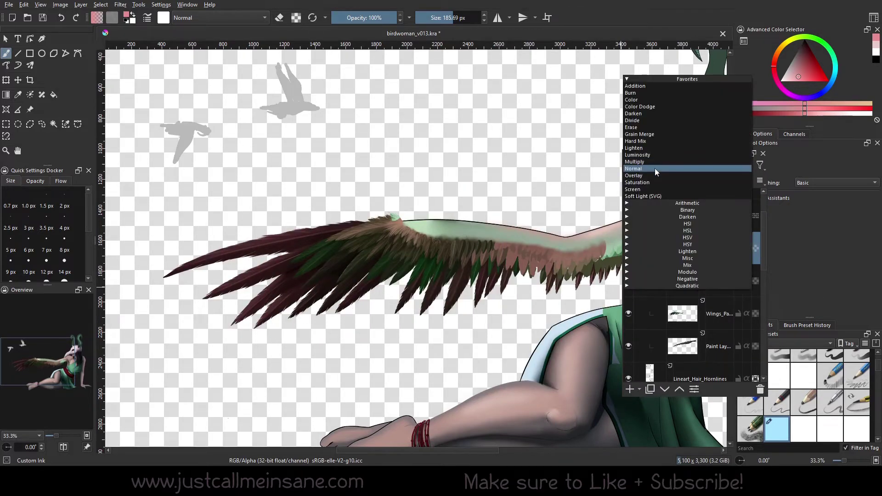
click(681, 175)
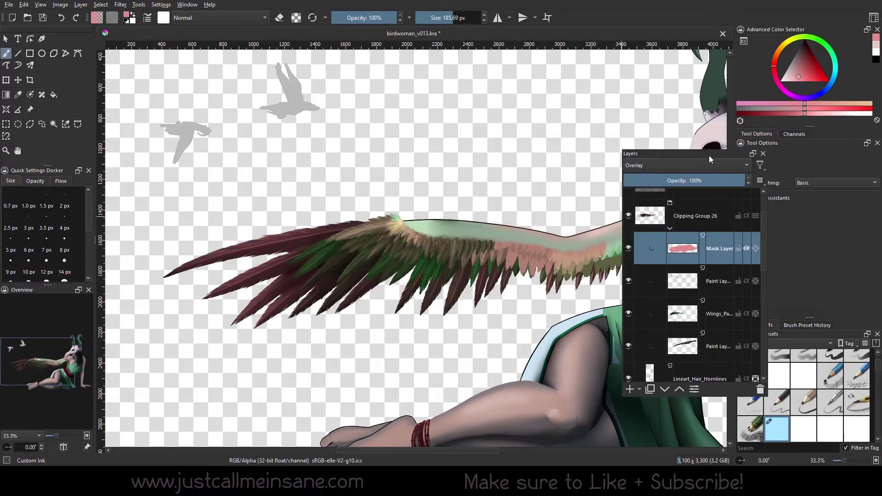
mouse_move(716, 152)
mouse_down()
mouse_move(692, 157)
mouse_move(665, 141)
mouse_up()
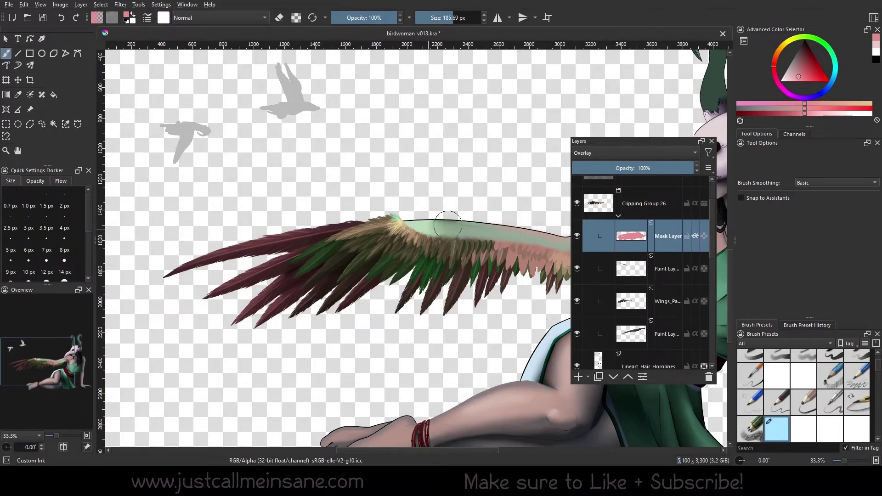
- Pick a new colour and repaint the left and right wing feathers on the mask
drag(802, 76, 788, 80)
mouse_move(365, 246)
mouse_down()
mouse_move(412, 266)
mouse_move(296, 308)
mouse_move(359, 268)
mouse_move(361, 275)
mouse_move(339, 265)
mouse_move(208, 323)
mouse_move(211, 300)
mouse_move(423, 222)
mouse_move(373, 250)
mouse_move(211, 275)
mouse_up()
mouse_move(486, 294)
mouse_down()
mouse_move(459, 262)
mouse_move(524, 250)
mouse_move(547, 281)
mouse_up()
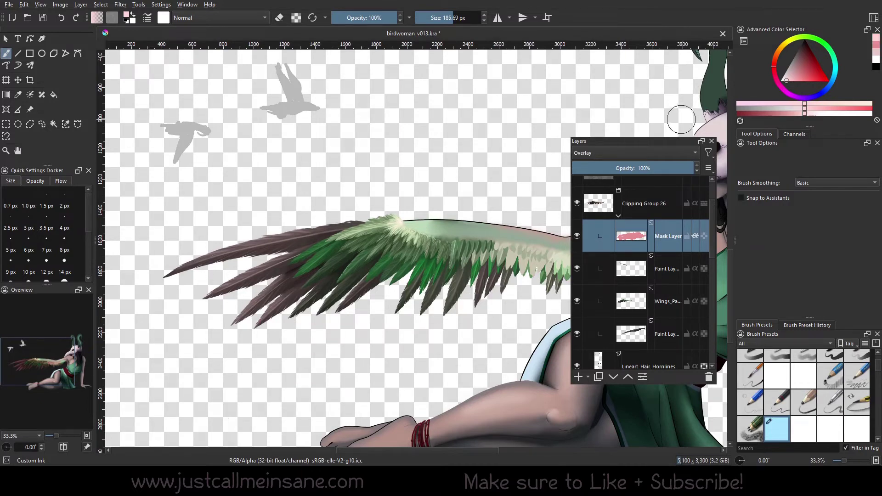
drag(548, 166, 146, 152)
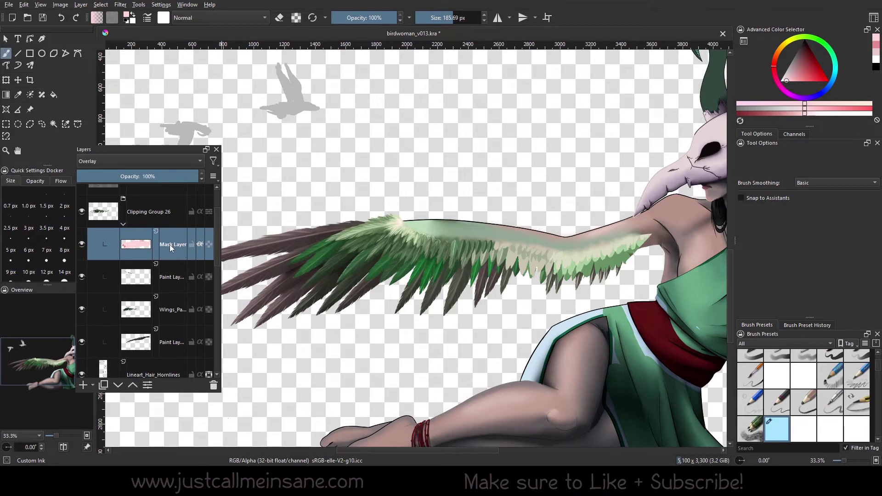
- Toggle the Mask Layer's alpha lock and inherit alpha off and back on
mouse_move(170, 246)
click(209, 246)
click(208, 247)
click(200, 247)
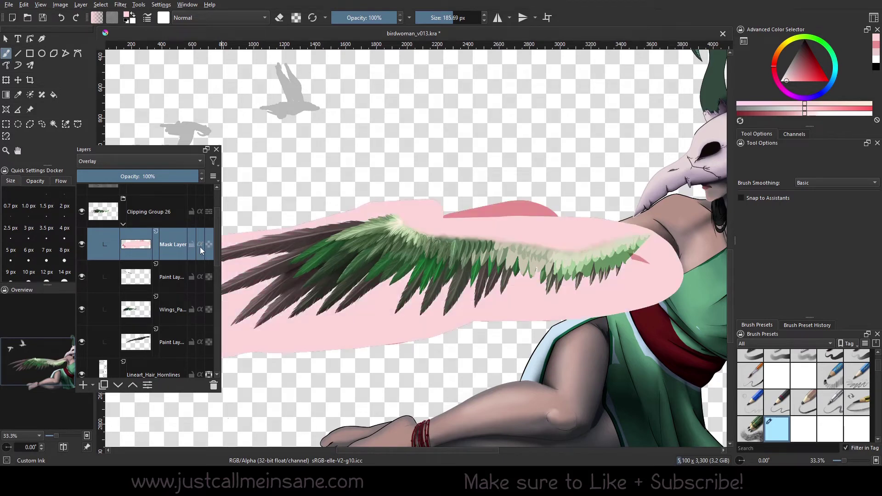
click(200, 247)
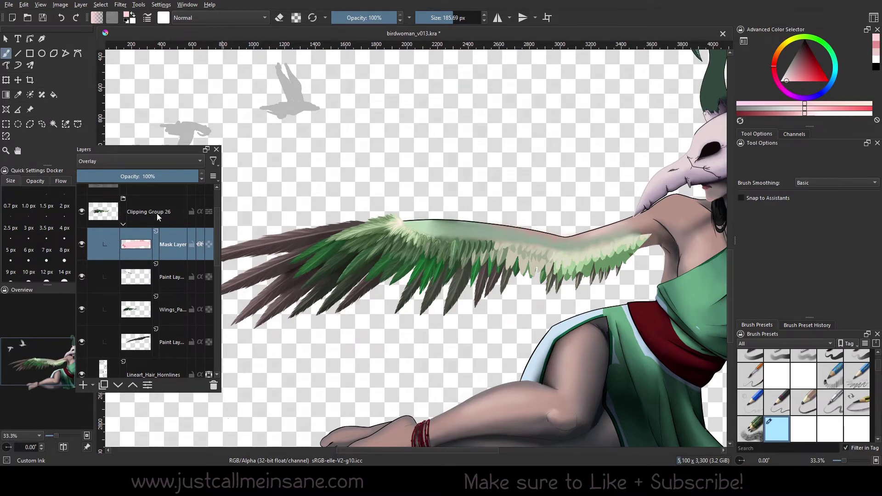
- Convert the Mask Layer to a Filter Mask
right_click(168, 247)
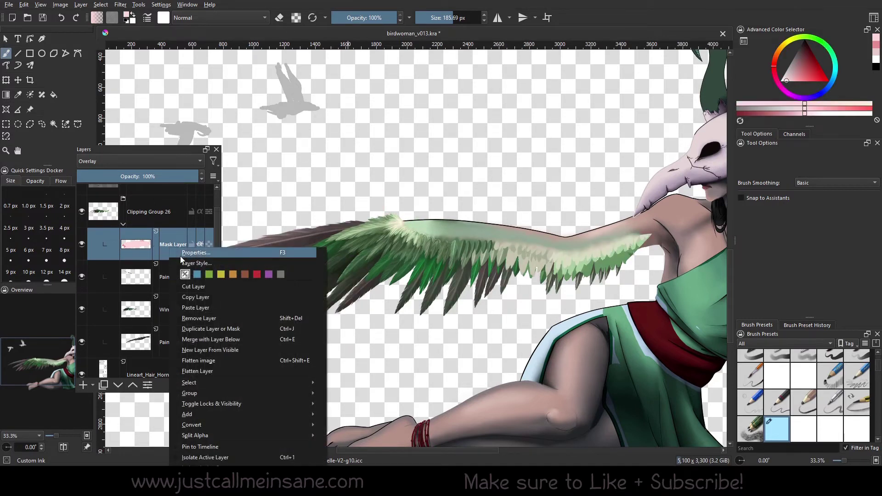
mouse_move(238, 424)
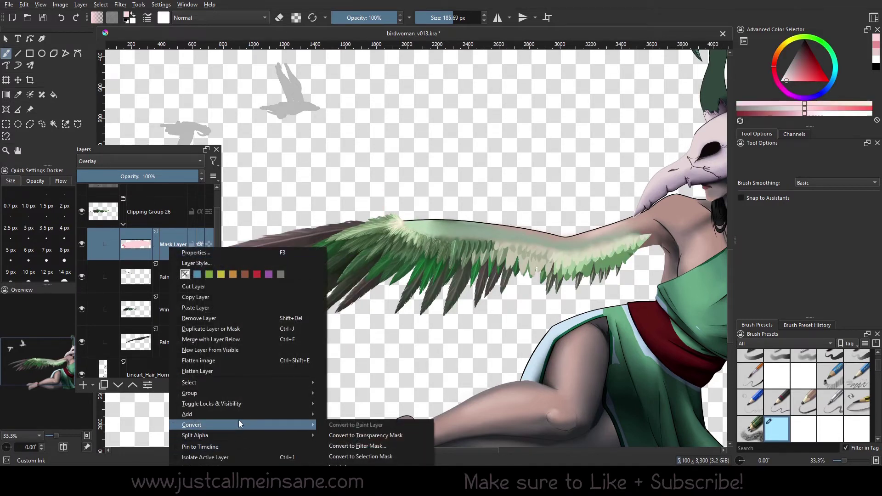
click(390, 445)
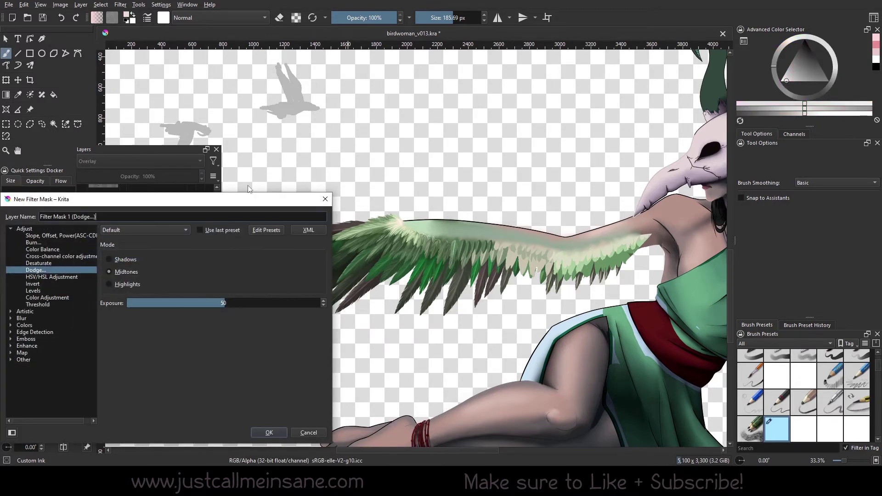
- Try Dodge with exposure 78, then Levels with the white input level pulled to 65
mouse_move(230, 201)
mouse_down()
mouse_move(392, 154)
mouse_move(708, 167)
mouse_move(688, 164)
mouse_move(702, 178)
mouse_up()
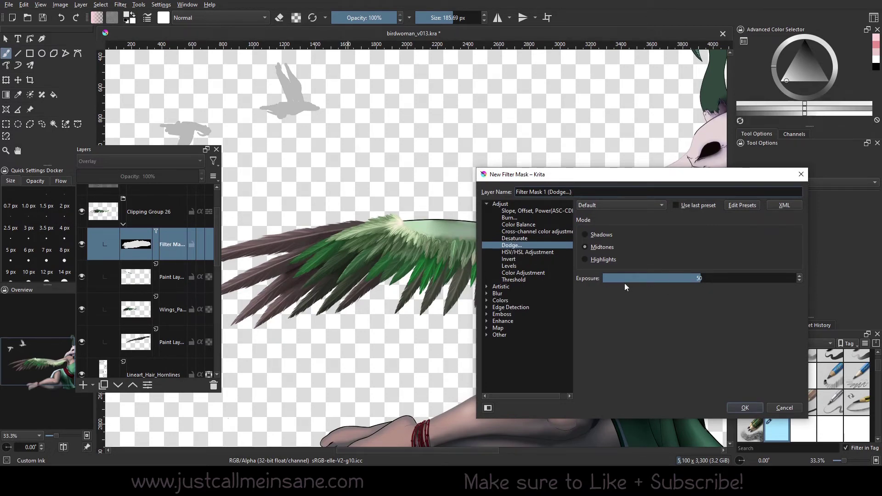
drag(729, 276, 755, 277)
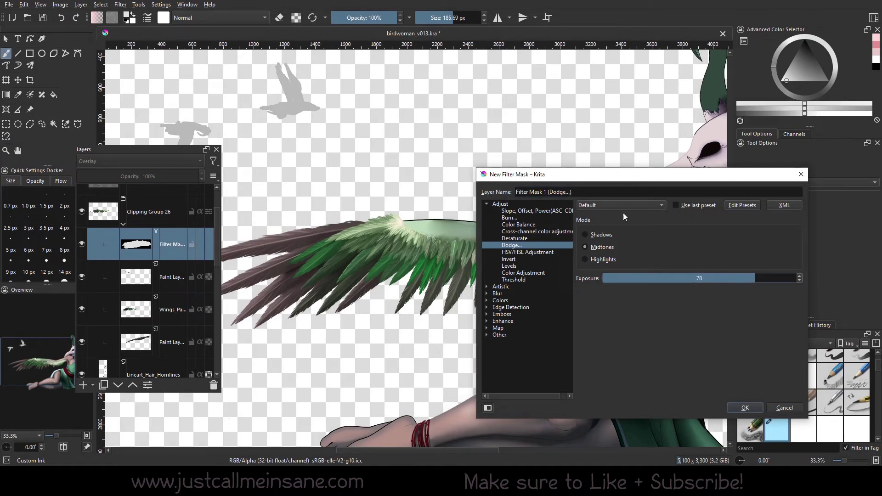
click(514, 267)
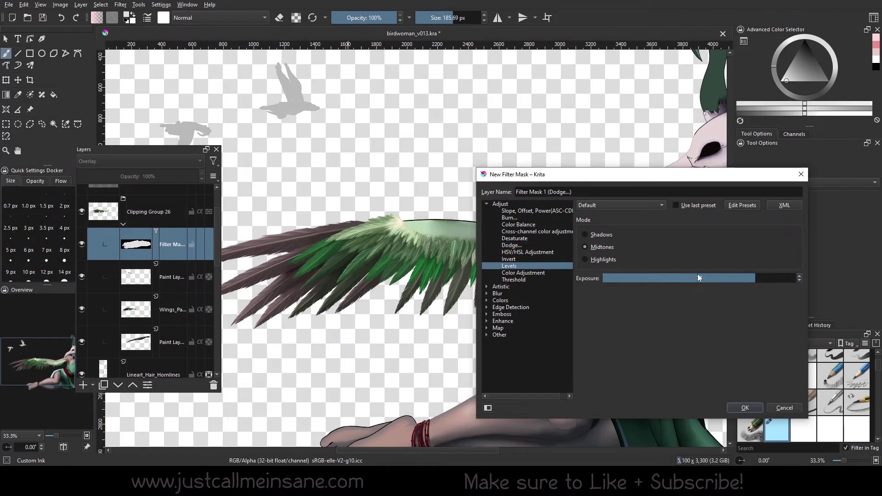
click(510, 265)
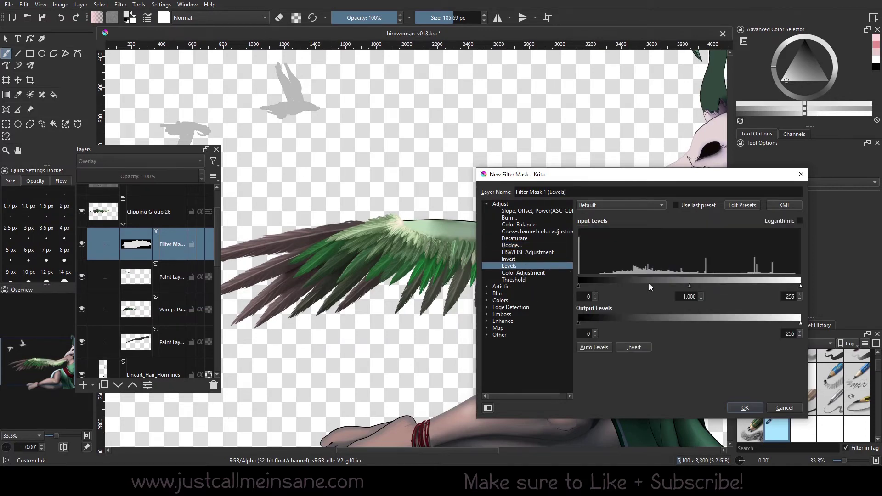
drag(800, 289, 636, 291)
- Choose Blur > Gaussian Blur and raise its radius to 8.80 px
click(487, 294)
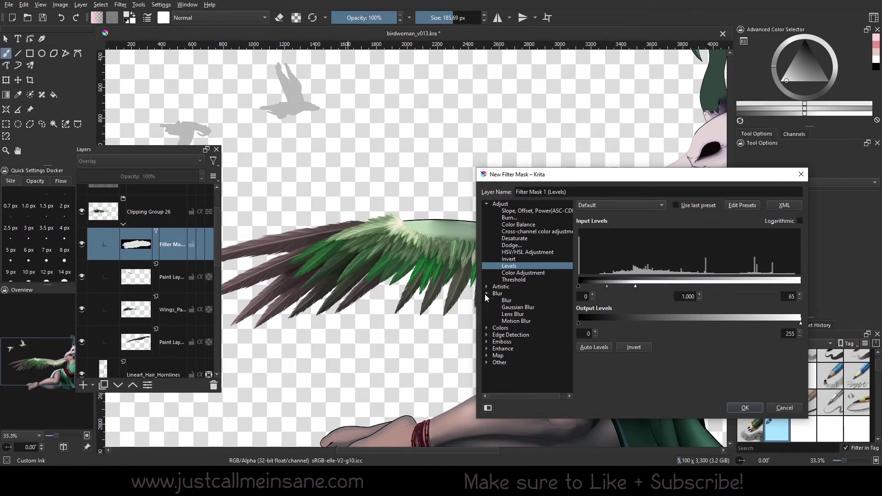
click(518, 307)
drag(668, 239, 694, 237)
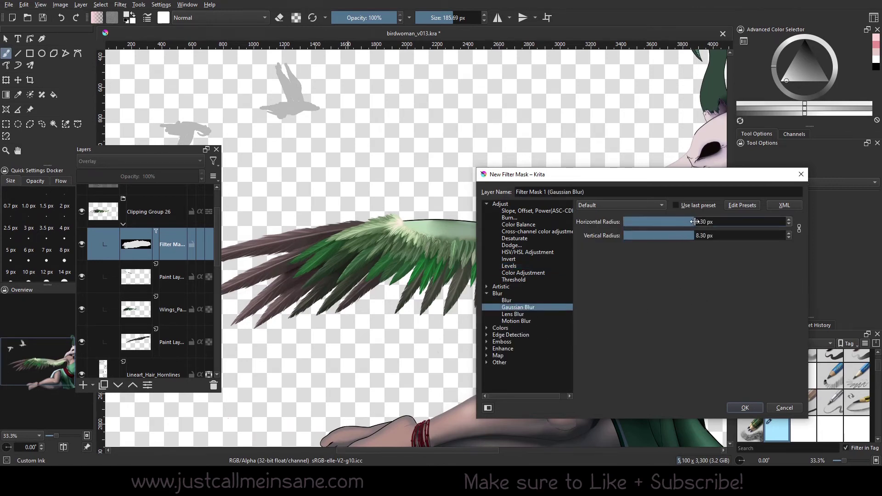
- Apply Filter Mask 1 and toggle it off and back on, zoomed in on the wing
click(746, 409)
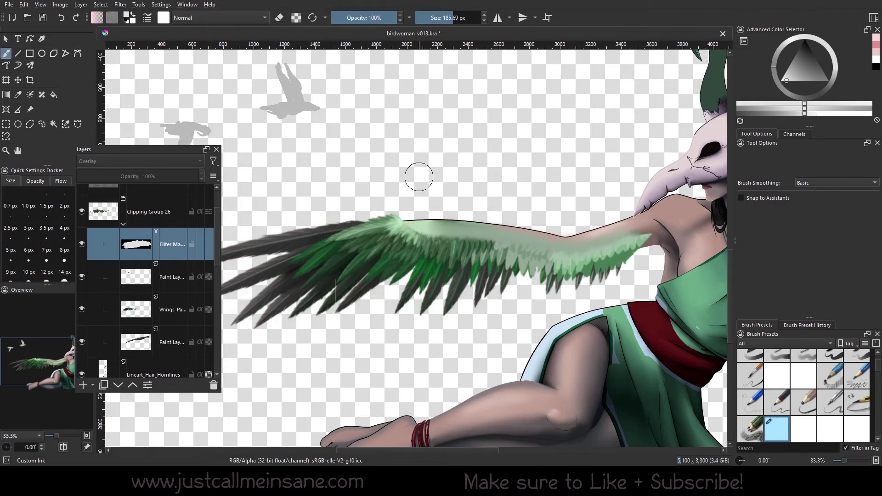
scroll(426, 177, down, 1)
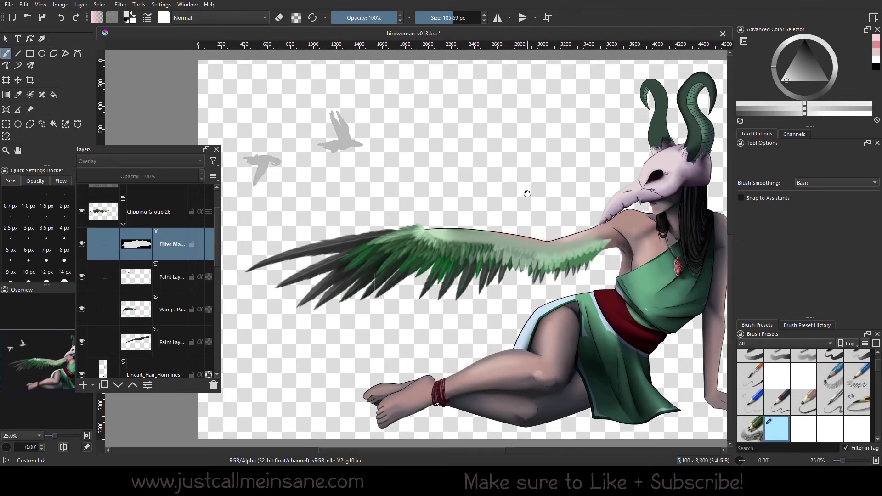
click(83, 247)
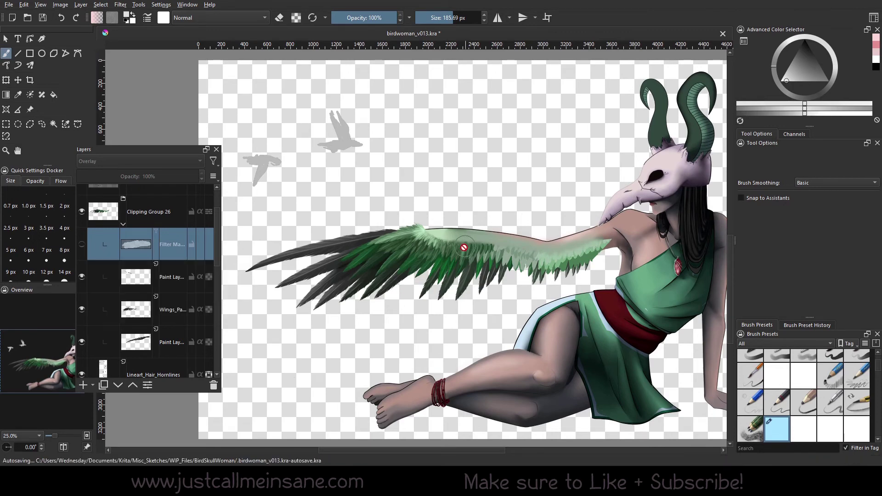
scroll(458, 250, up, 1)
drag(429, 252, 473, 256)
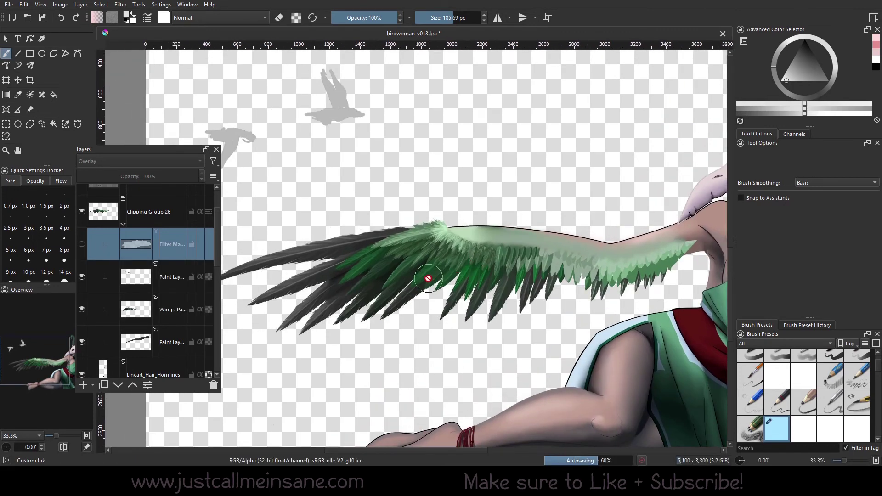
click(83, 244)
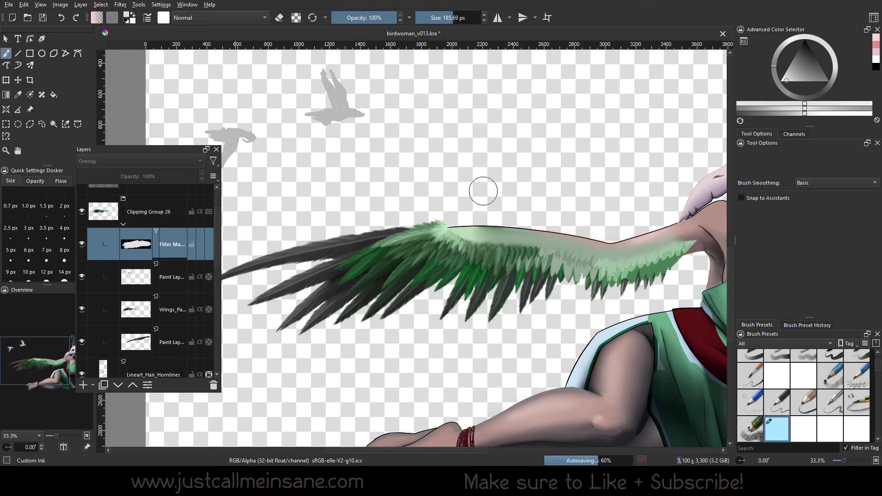